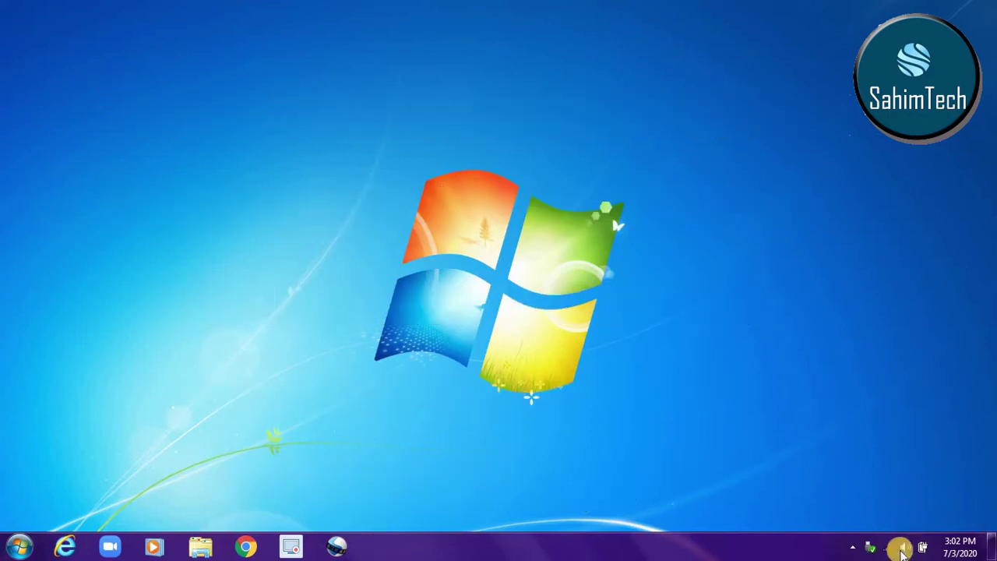
# - Check the current network connection status in the tray and magnify the screen around it
pyautogui.moveTo(887, 553)
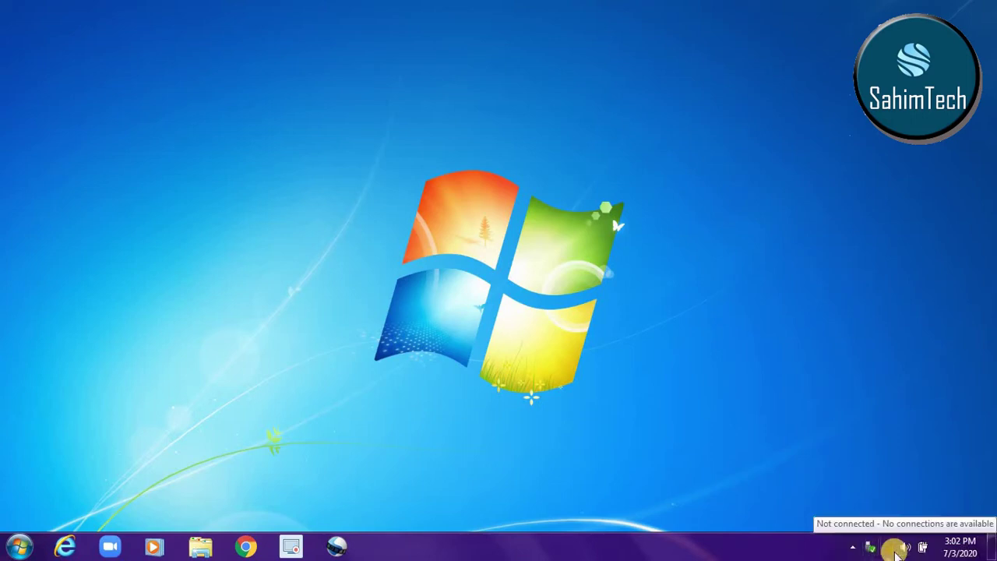
pyautogui.click(888, 549)
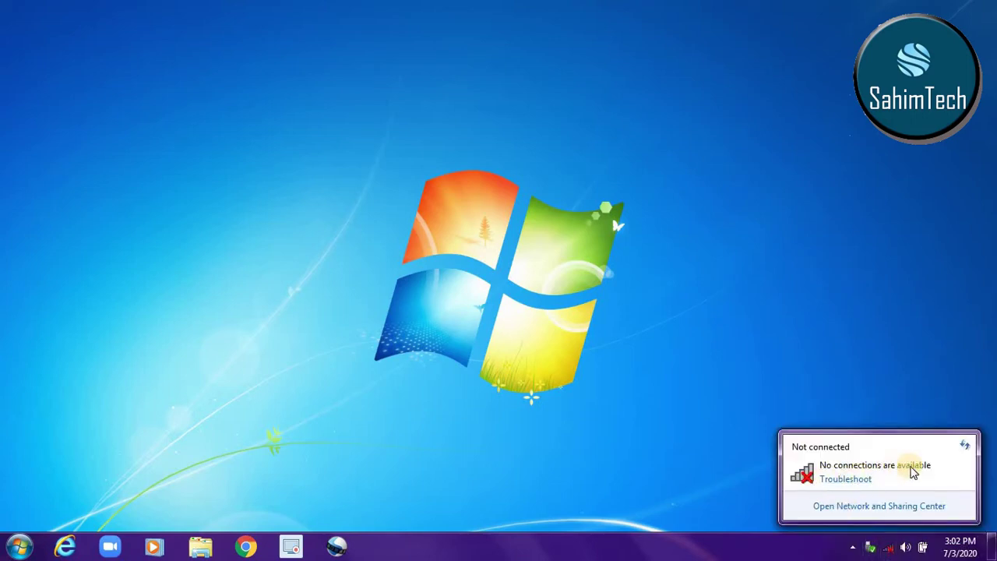
pyautogui.click(556, 443)
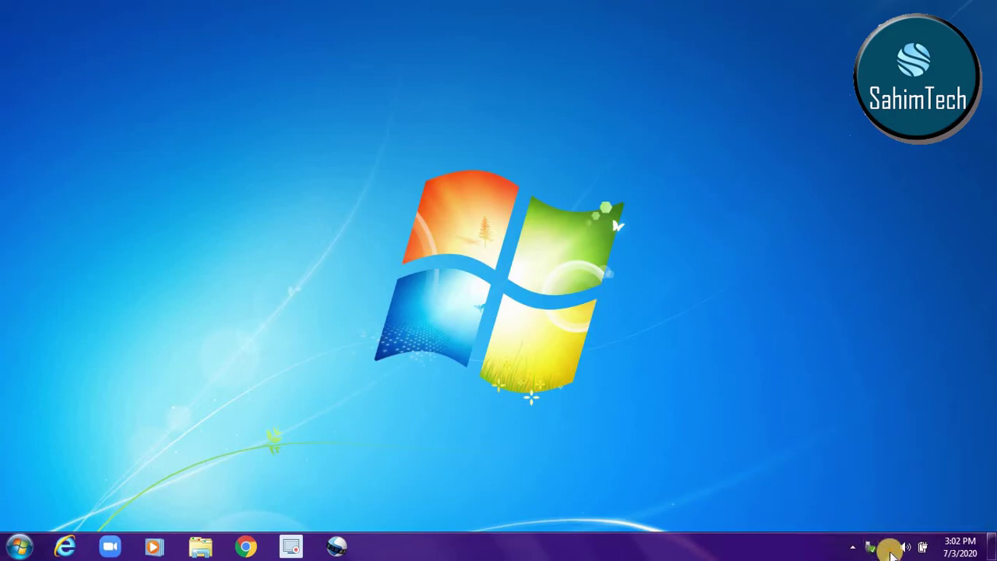
pyautogui.moveTo(892, 550)
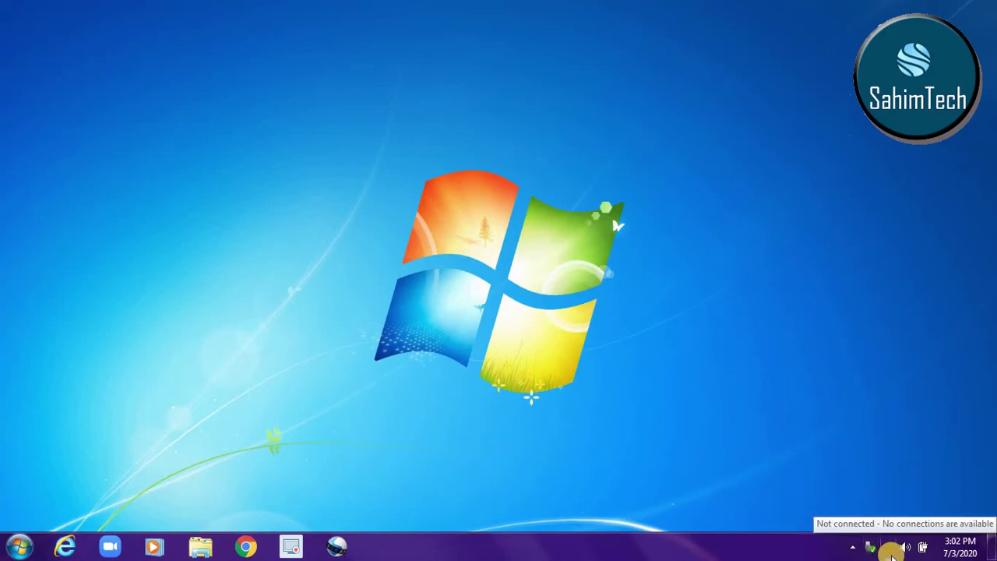
pyautogui.press('super+plus')
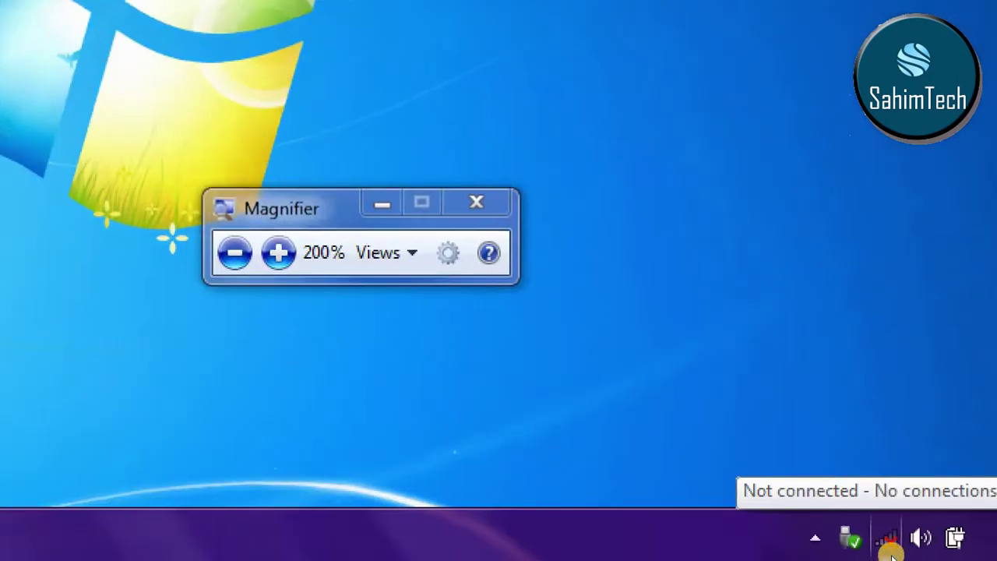
pyautogui.press('super+plus')
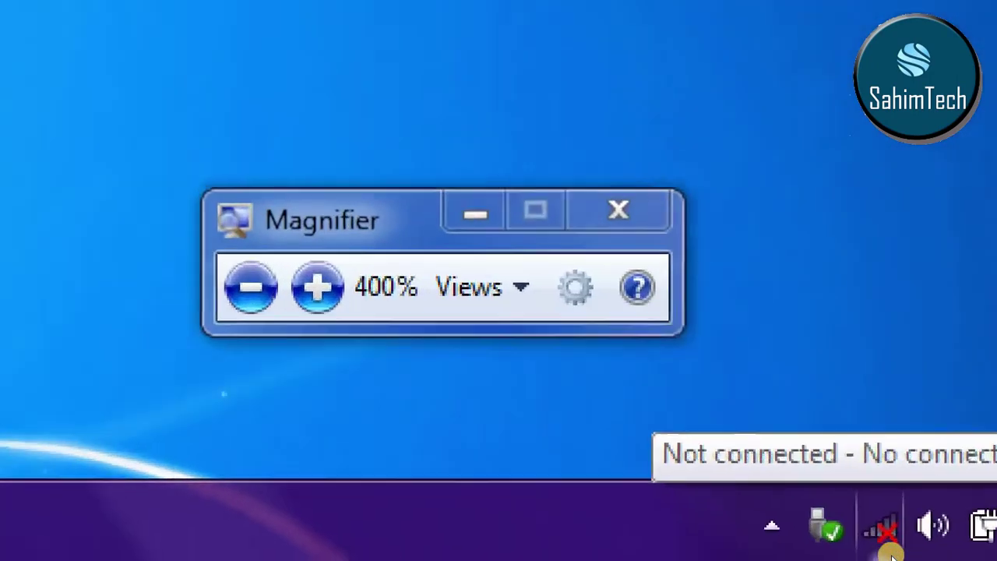
pyautogui.press('super+plus')
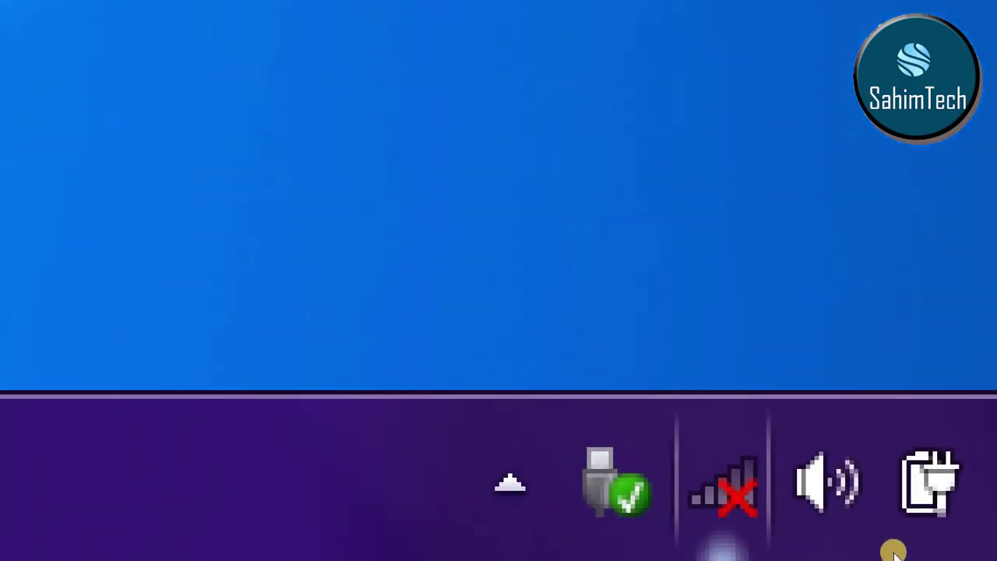
pyautogui.moveTo(723, 537)
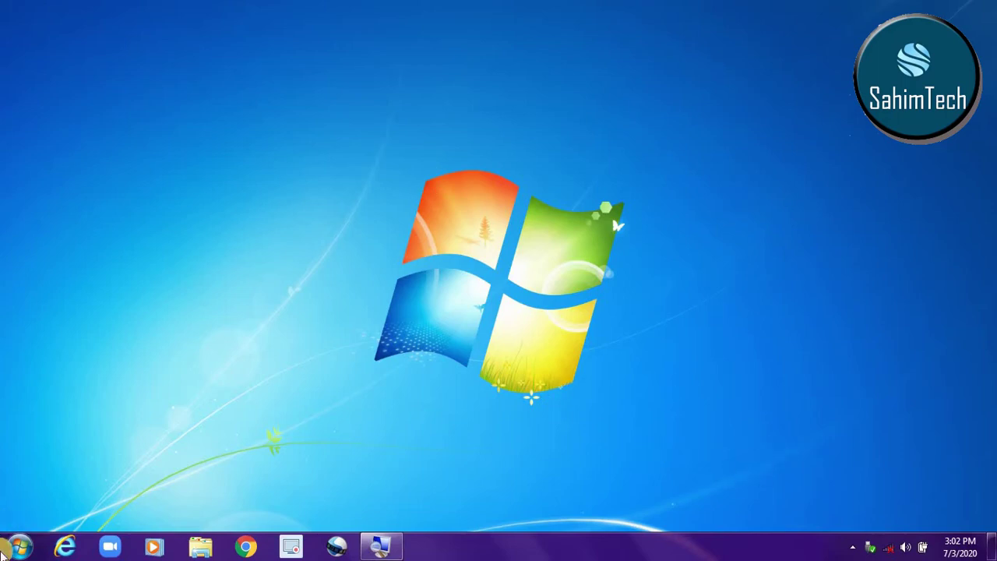
# - Search the Start menu for 'windows mobility' and launch Windows Mobility Center
pyautogui.click(17, 547)
pyautogui.click(98, 509)
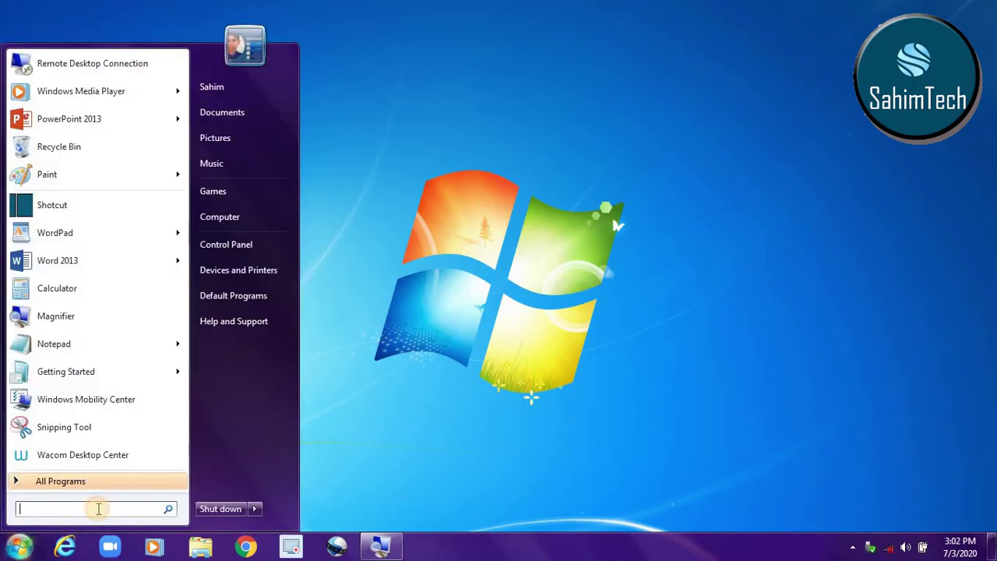
pyautogui.write('windpw')
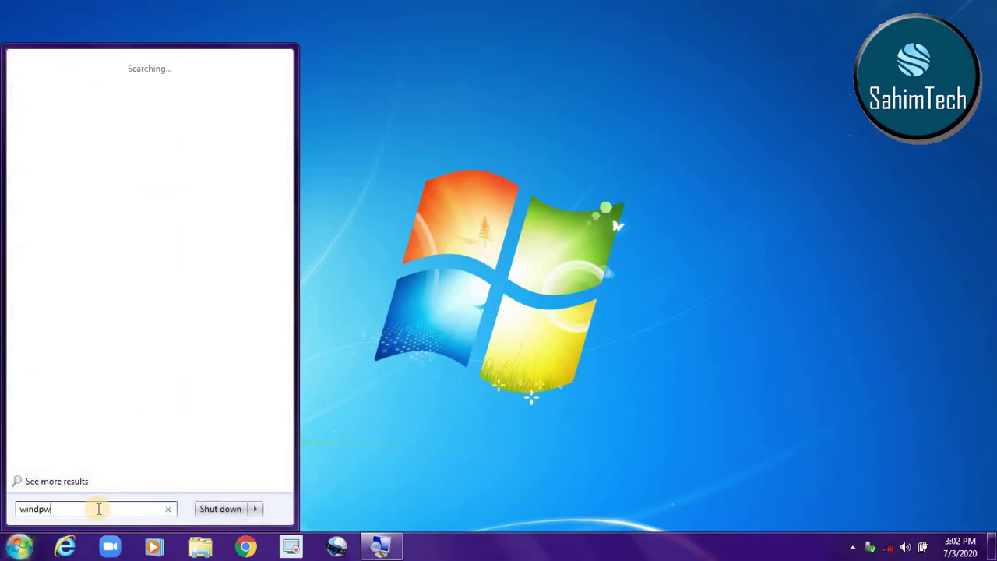
pyautogui.write('s mobility')
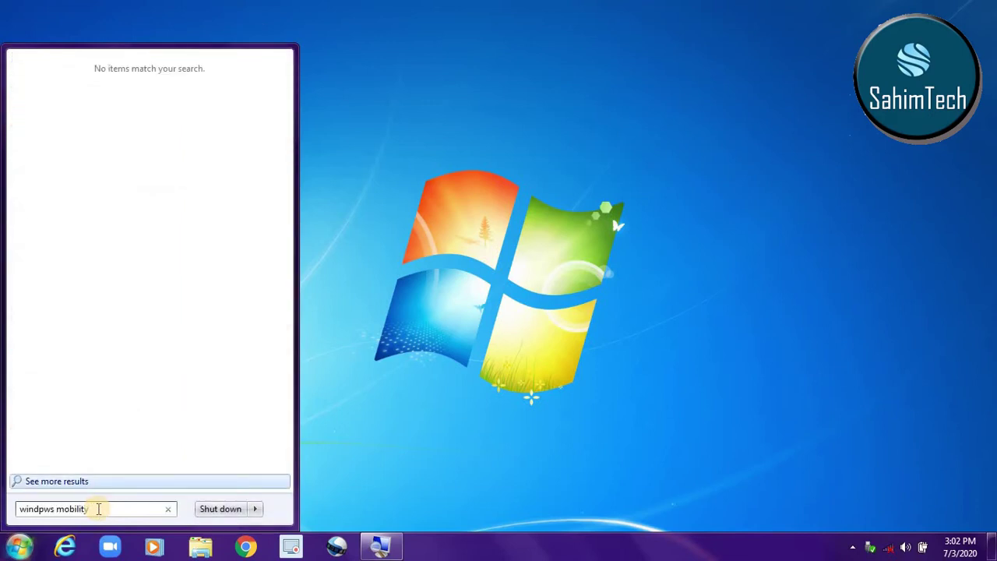
pyautogui.press('BackSpace')
pyautogui.press('BackSpace')
pyautogui.press('BackSpace')
pyautogui.press('BackSpace')
pyautogui.press('BackSpace')
pyautogui.write('ows ')
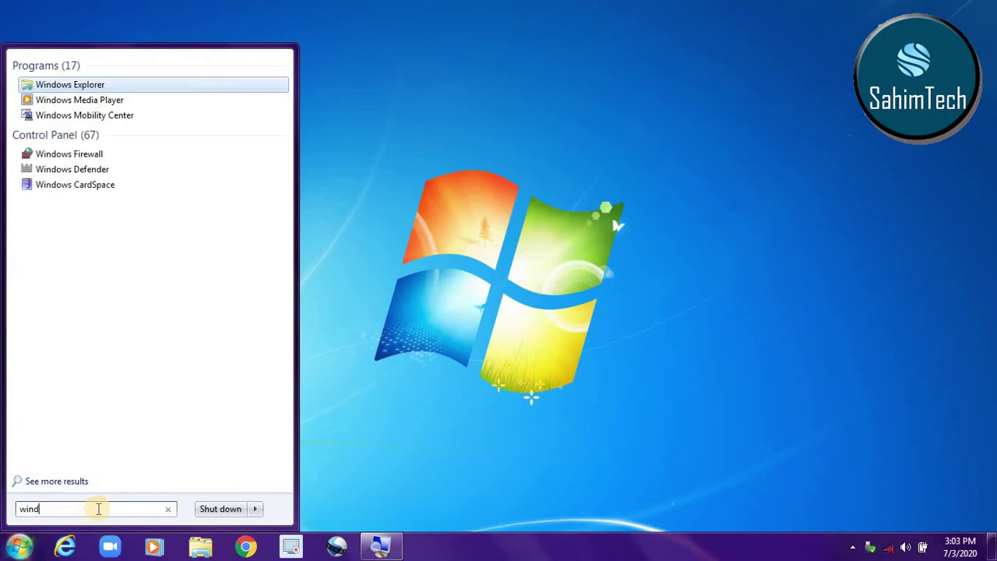
pyautogui.write('mo')
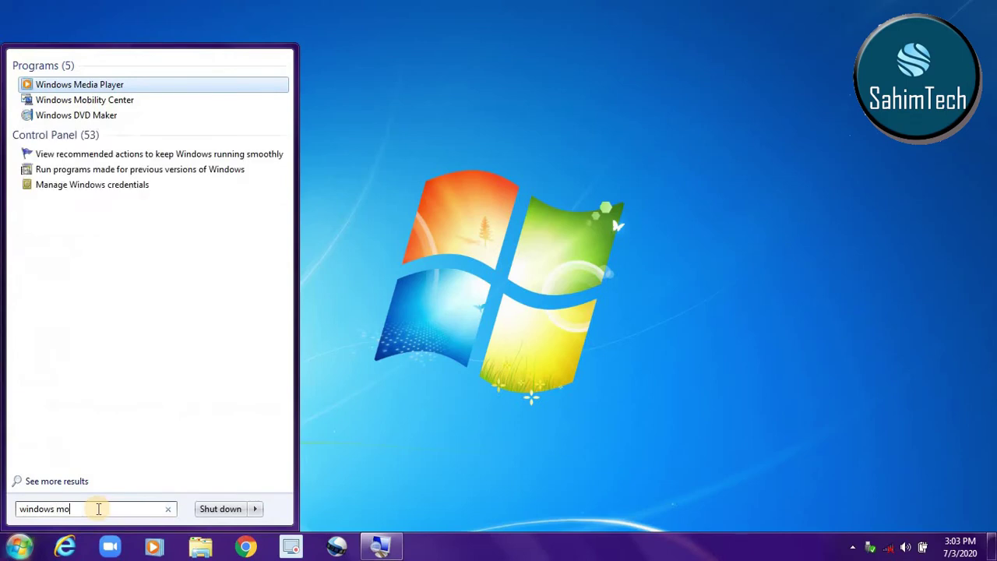
pyautogui.write('bility center')
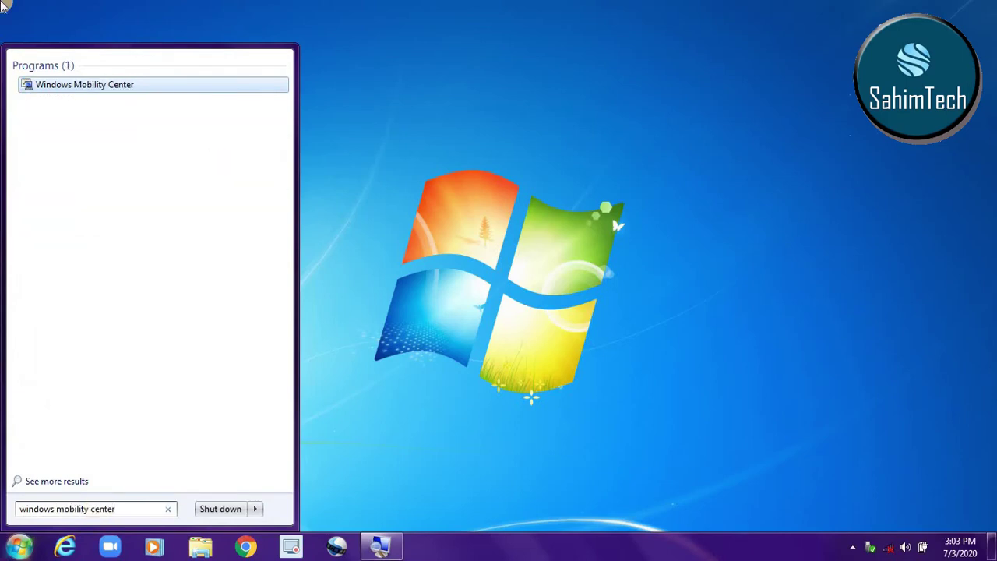
pyautogui.click(109, 85)
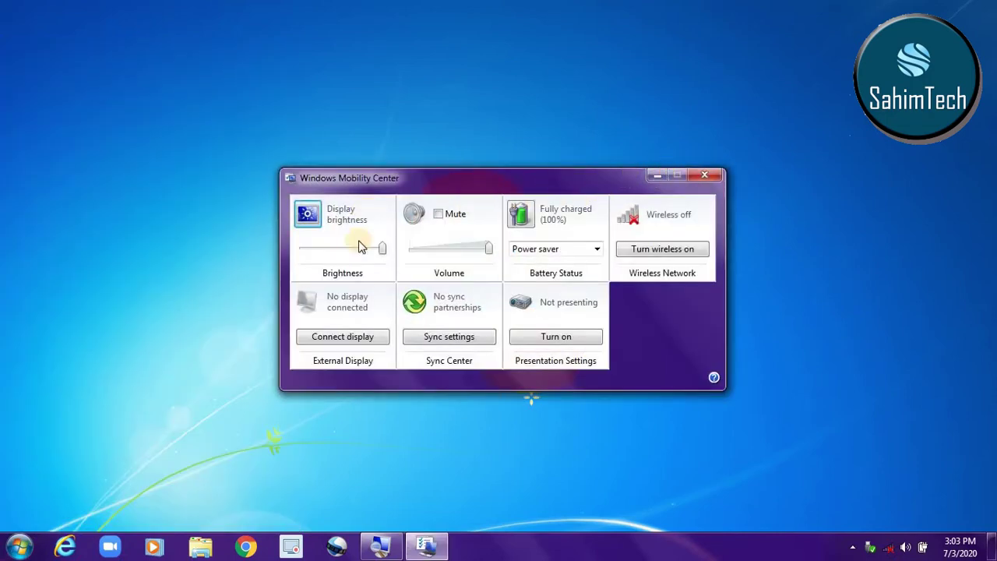
# - Turn the wireless radio on in Mobility Center and list the available Wi-Fi networks
pyautogui.moveTo(471, 166); pyautogui.dragTo(412, 143)
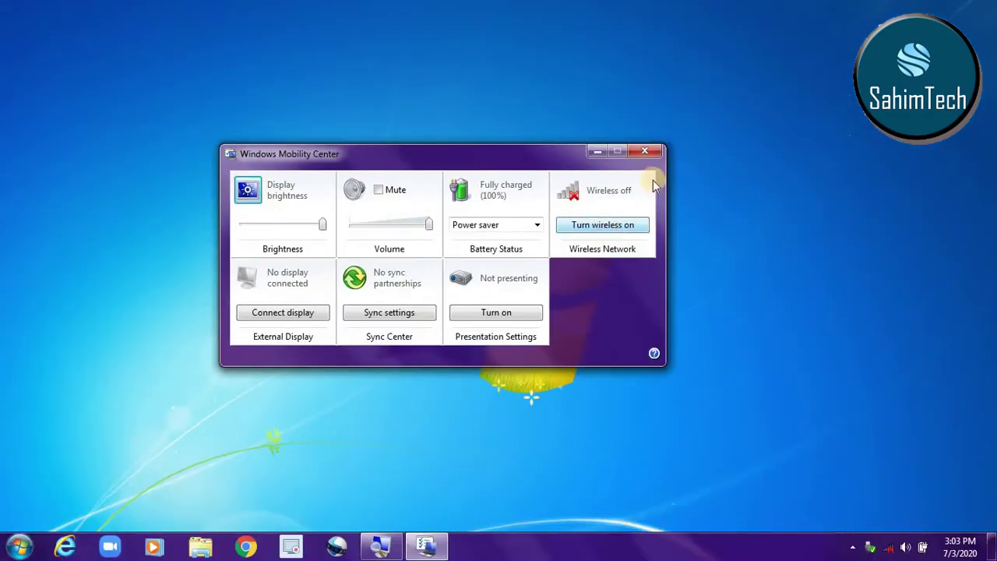
pyautogui.click(623, 230)
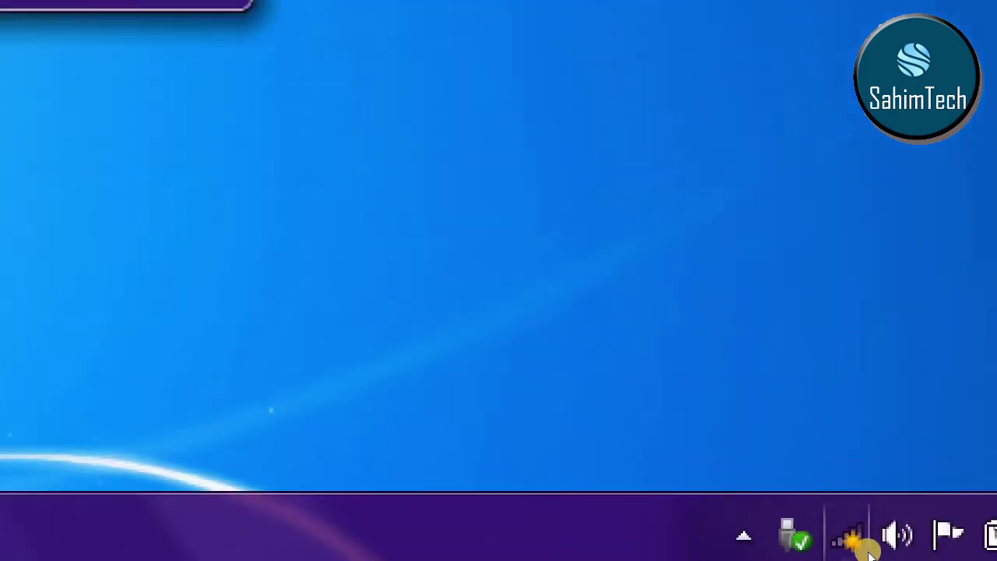
pyautogui.press('super+x')
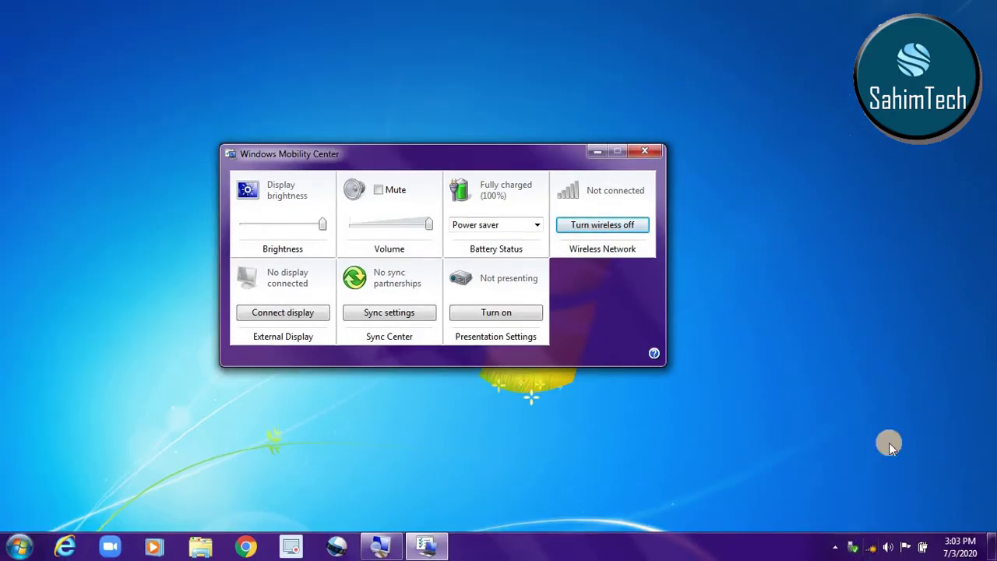
pyautogui.click(871, 546)
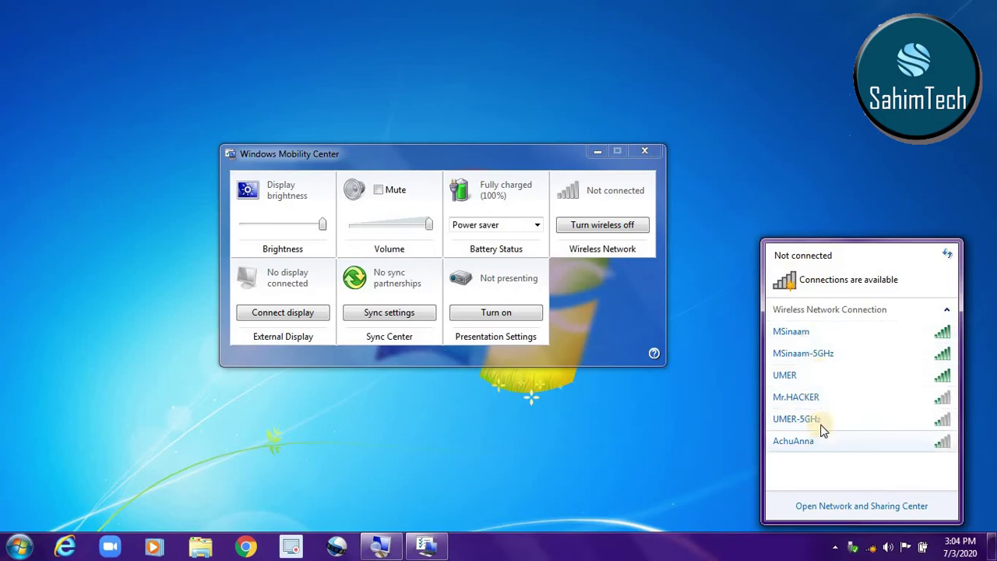
# - Minimize Mobility Center and connect to the first Wi-Fi network in the tray list
pyautogui.click(597, 151)
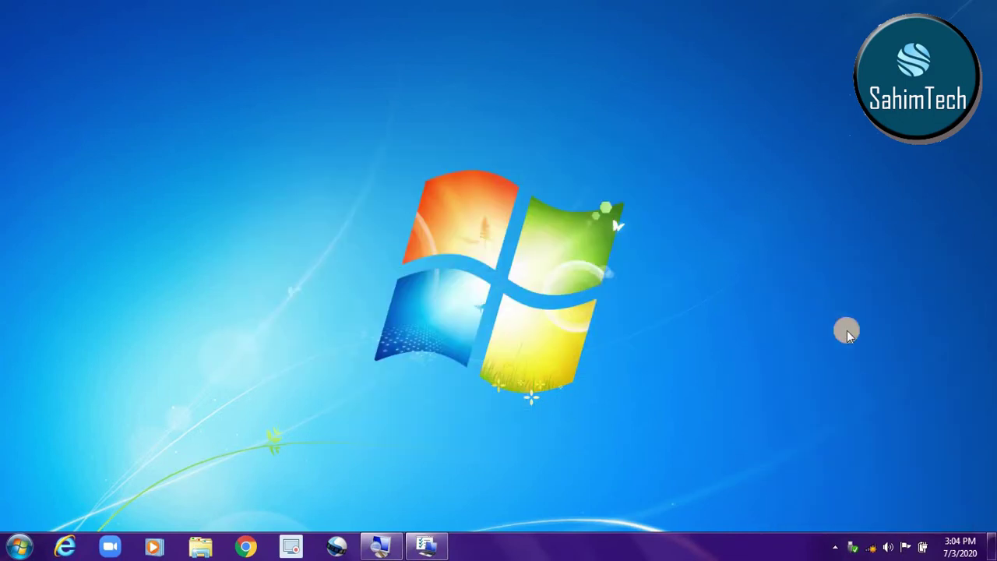
pyautogui.click(871, 547)
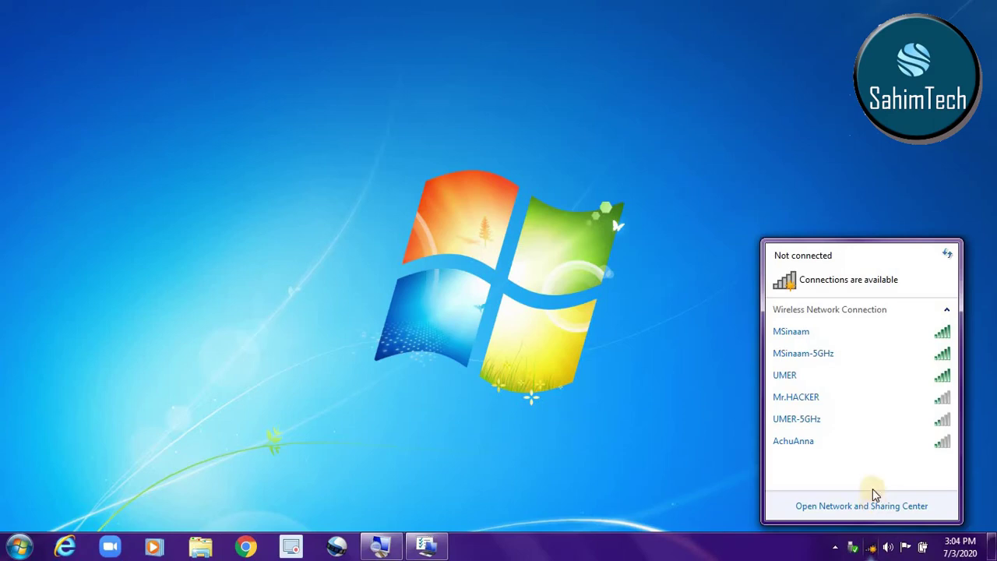
pyautogui.click(843, 338)
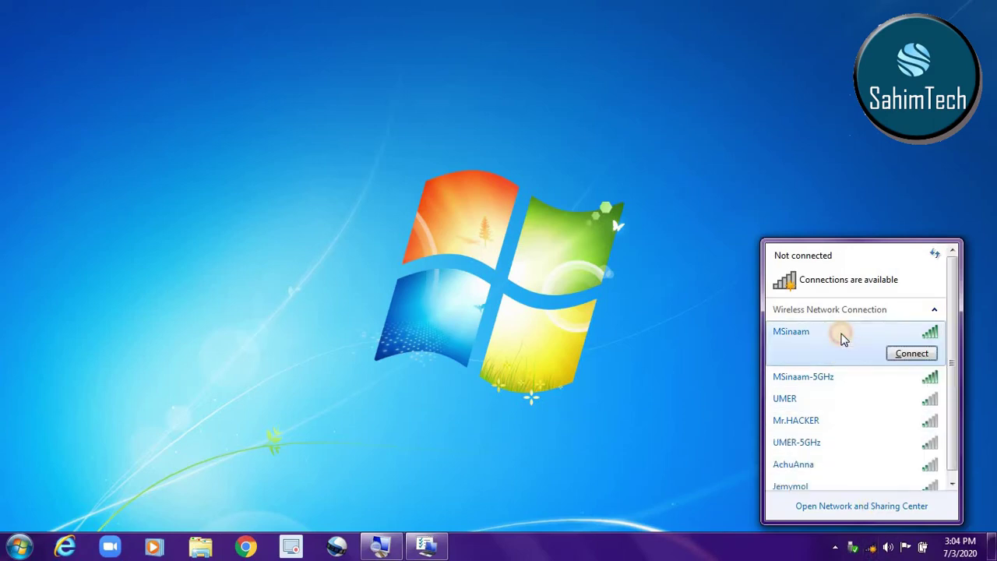
pyautogui.click(918, 355)
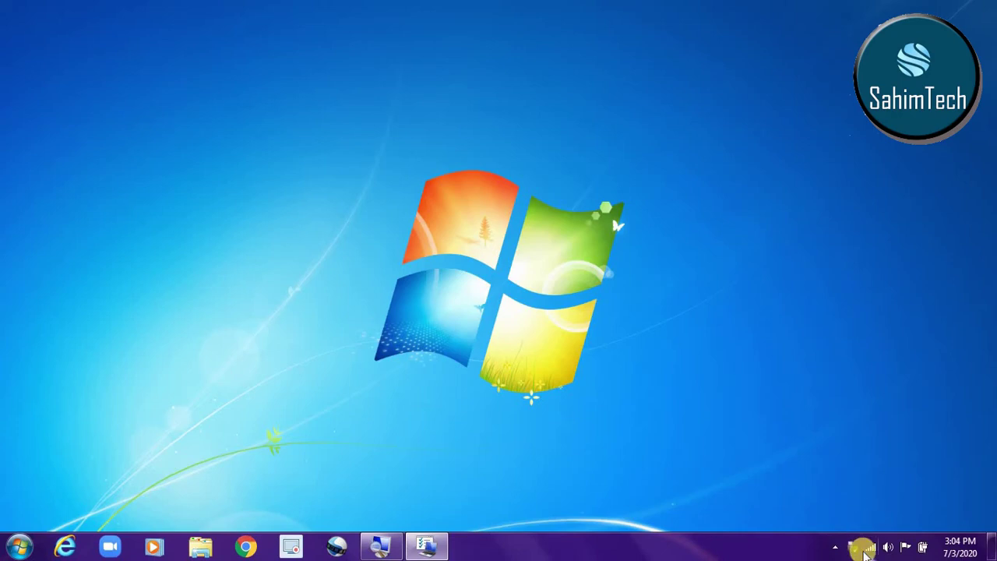
# - Confirm the network is connected, then start Google Chrome from the taskbar
pyautogui.click(870, 547)
pyautogui.click(355, 376)
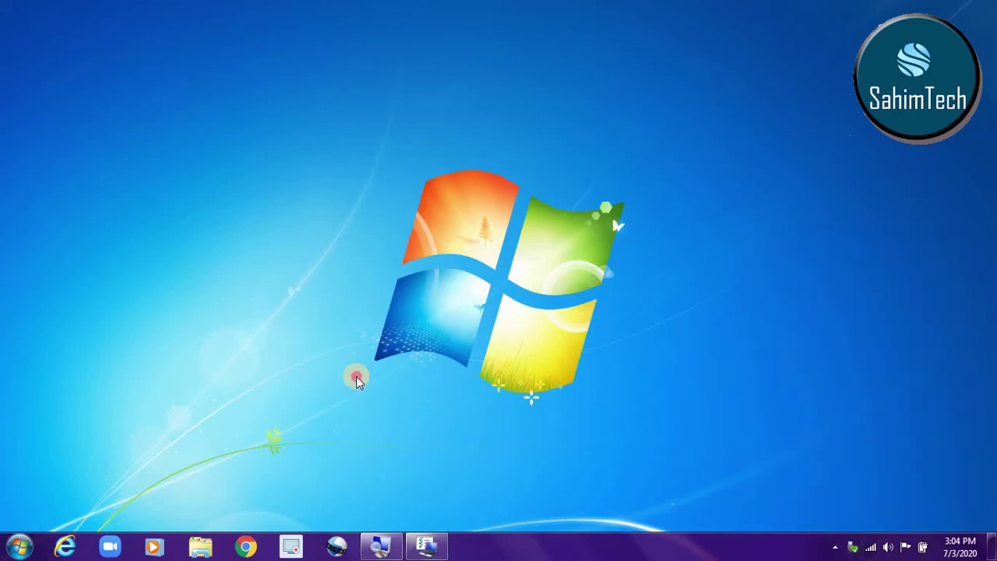
pyautogui.click(263, 546)
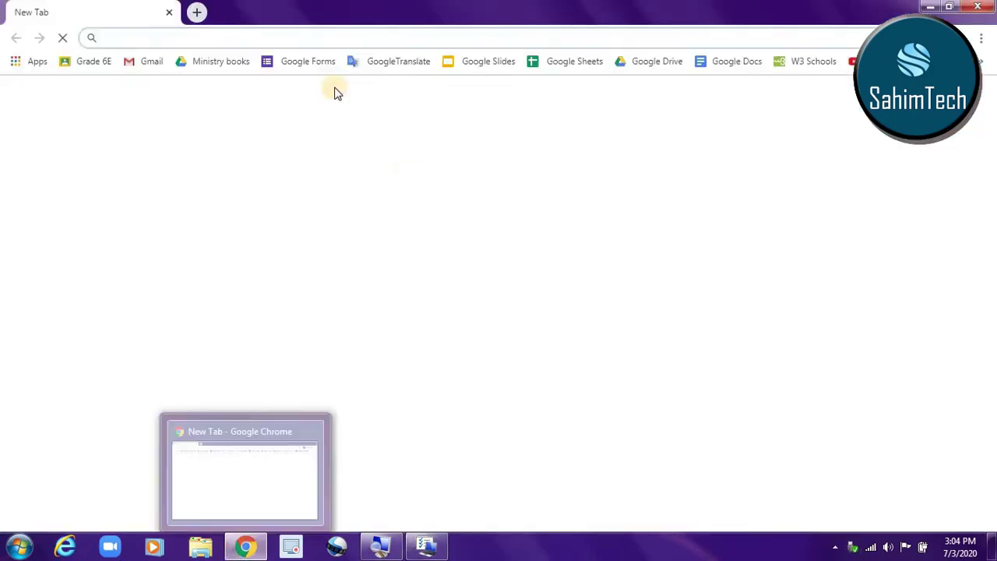
# - Enter 'amazon' in the Chrome address bar to load the Amazon.ae Electronics page
pyautogui.click(201, 34)
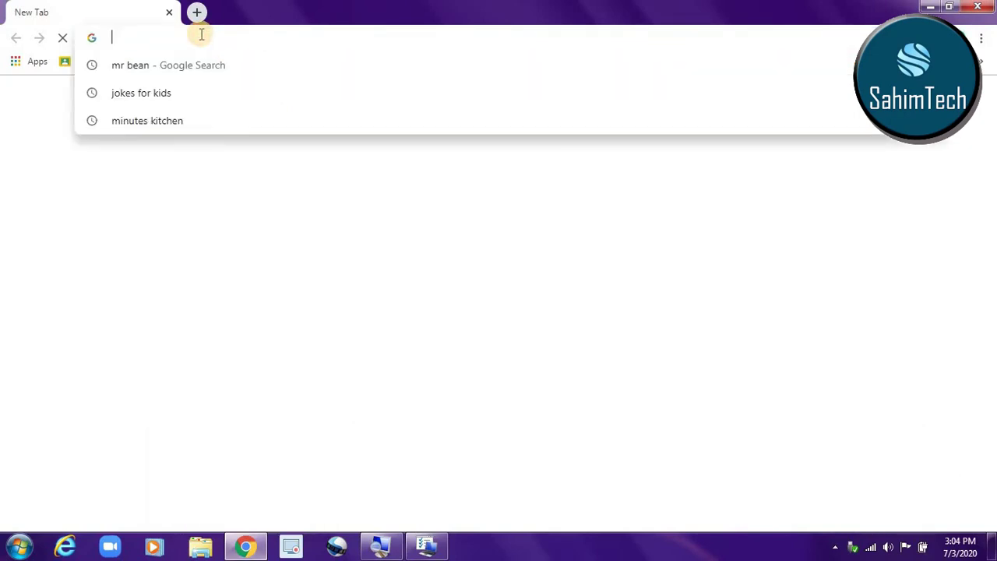
pyautogui.write('f')
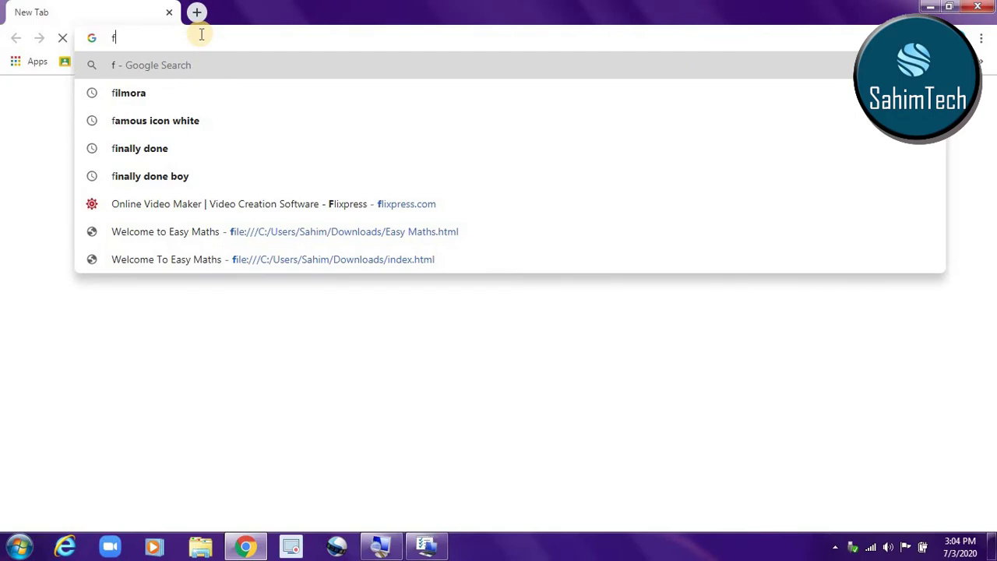
pyautogui.press('BackSpace')
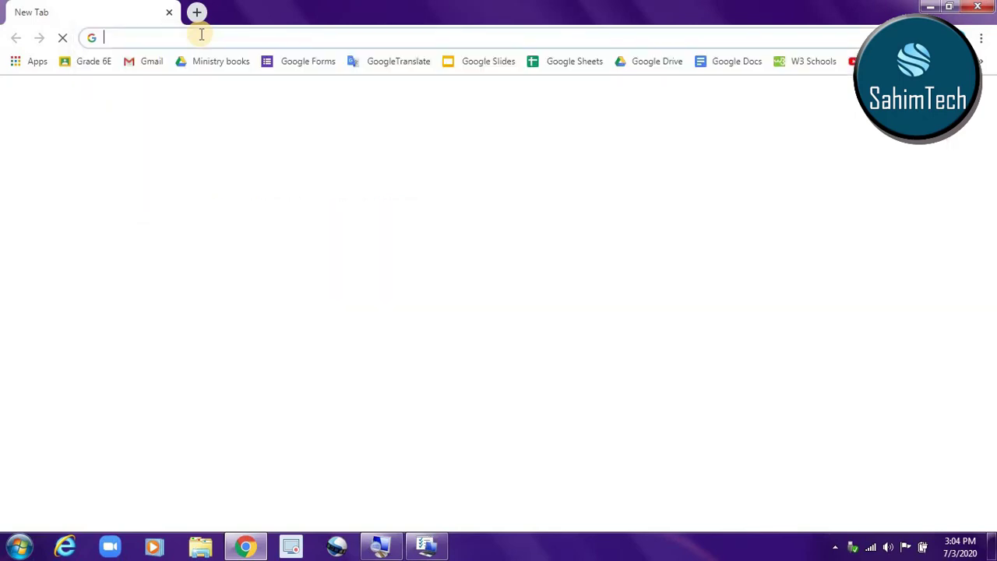
pyautogui.write('amazon')
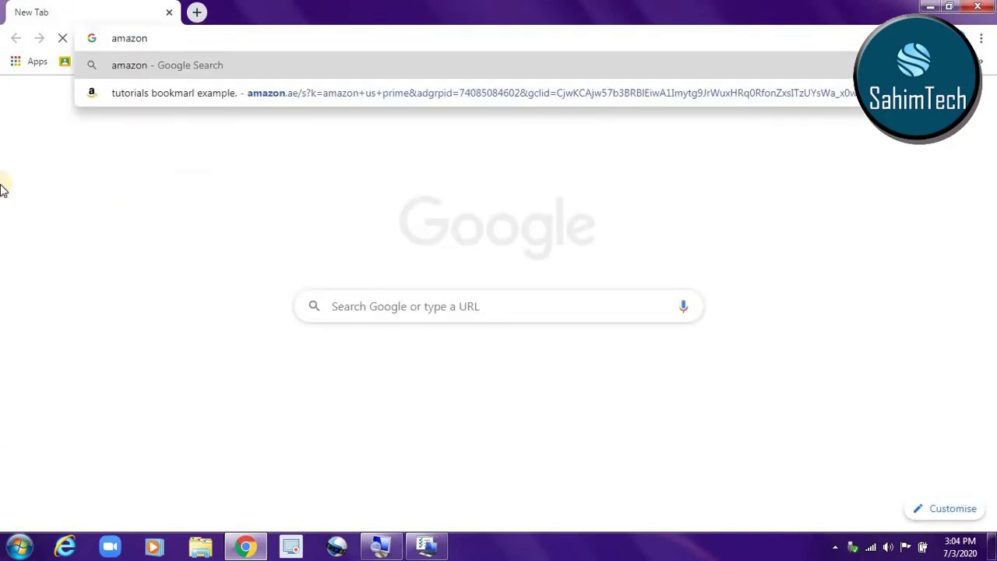
pyautogui.press('Return')
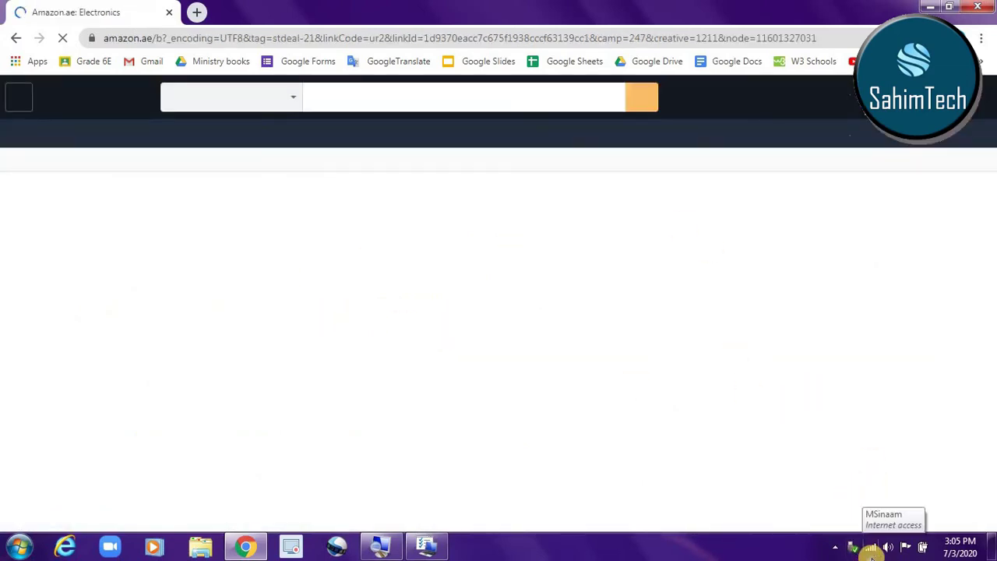
# - Scroll down the Amazon page to the Shop by Category section
pyautogui.scroll(-3, 853, 321)
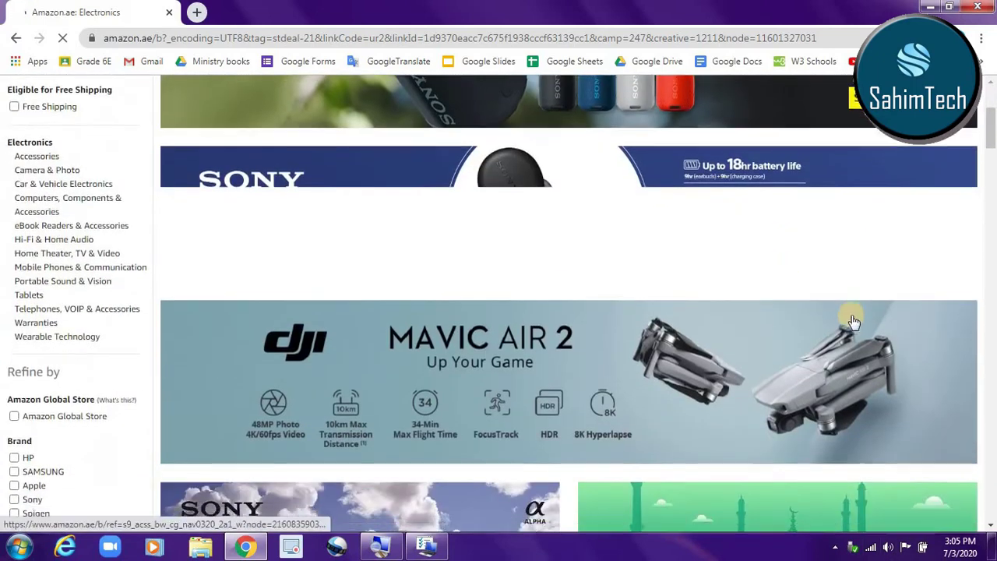
pyautogui.scroll(-2, 854, 321)
pyautogui.scroll(-4, 625, 267)
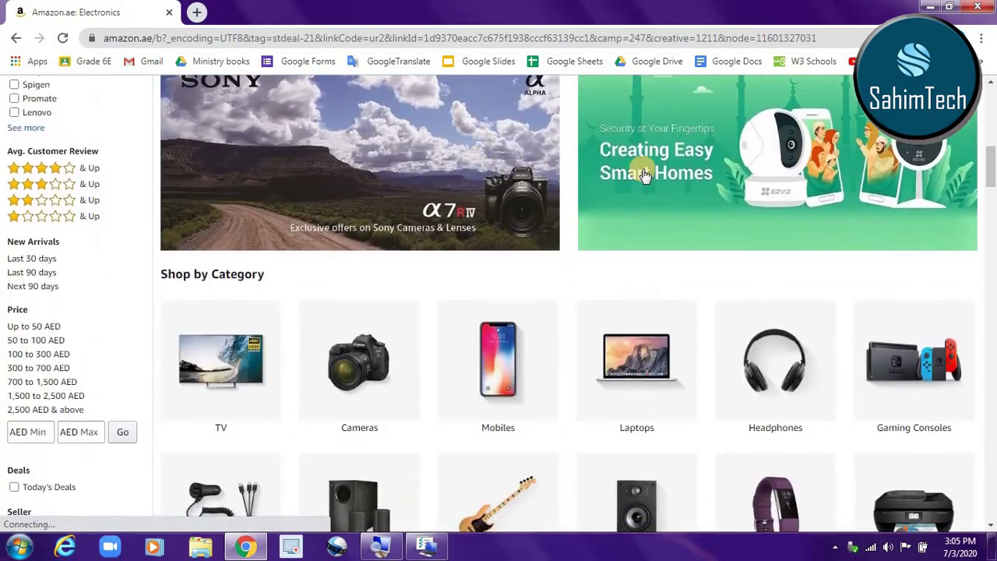